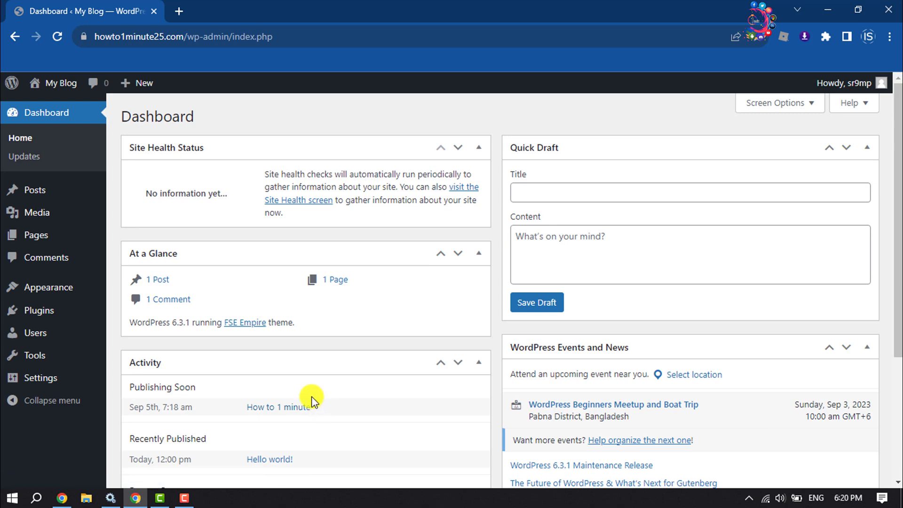
Step: Search plugins for 'custom fonts', then install and activate Custom Fonts by Brainstorm Force
left_click(340, 348)
mouse_move(41, 322)
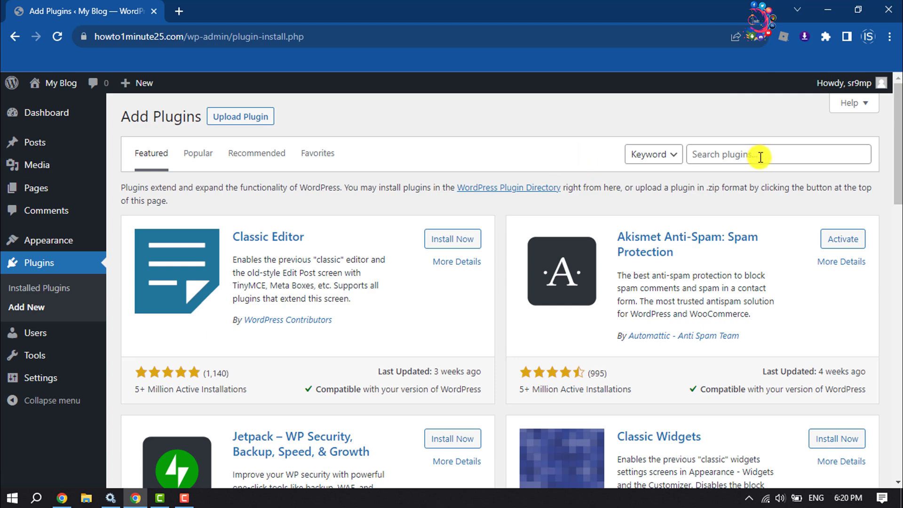
left_click(757, 156)
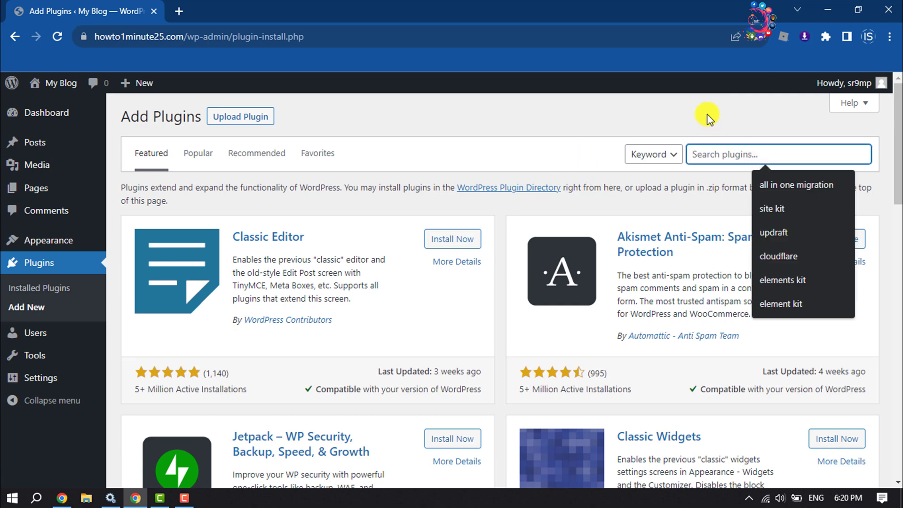
type("custom fonts")
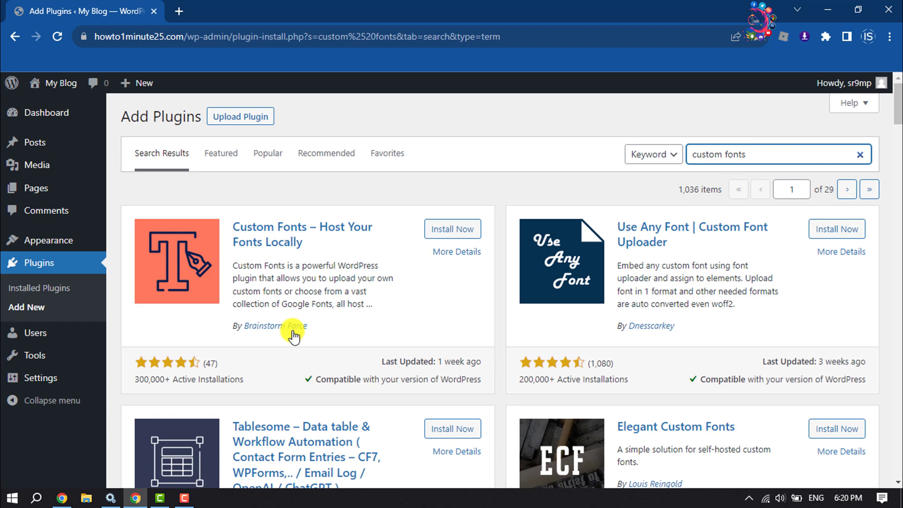
left_click_drag(213, 282, 254, 261)
left_click(315, 179)
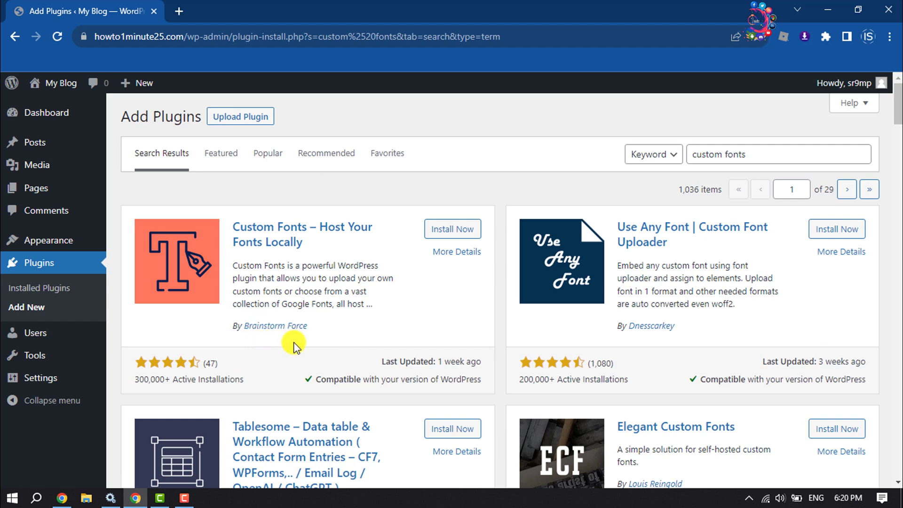
left_click(453, 229)
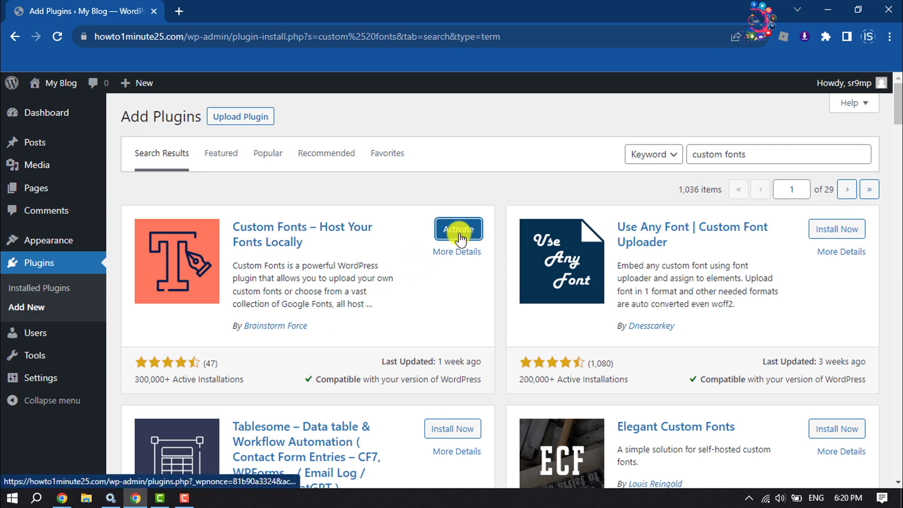
left_click(459, 235)
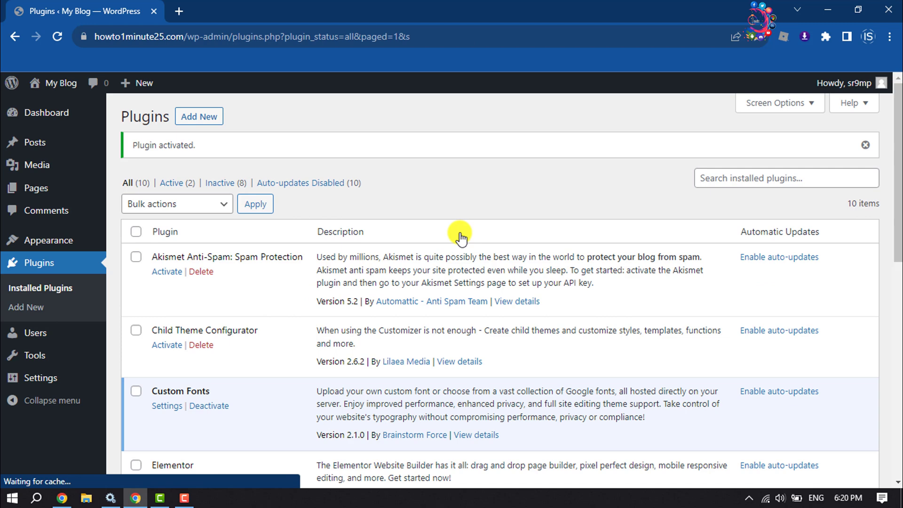
Step: Search plugins for 'elementor', activate Elementor Website Builder, and return to the plugins list
key("alt+Left")
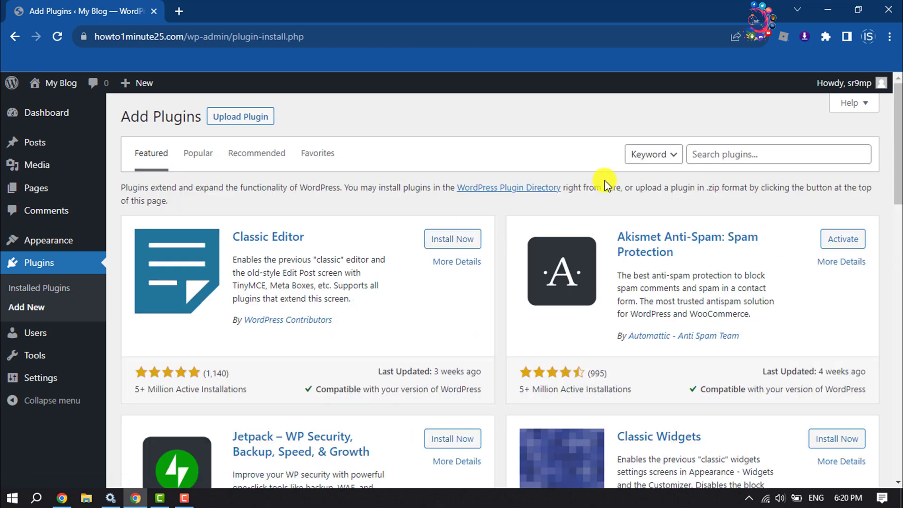
left_click(742, 155)
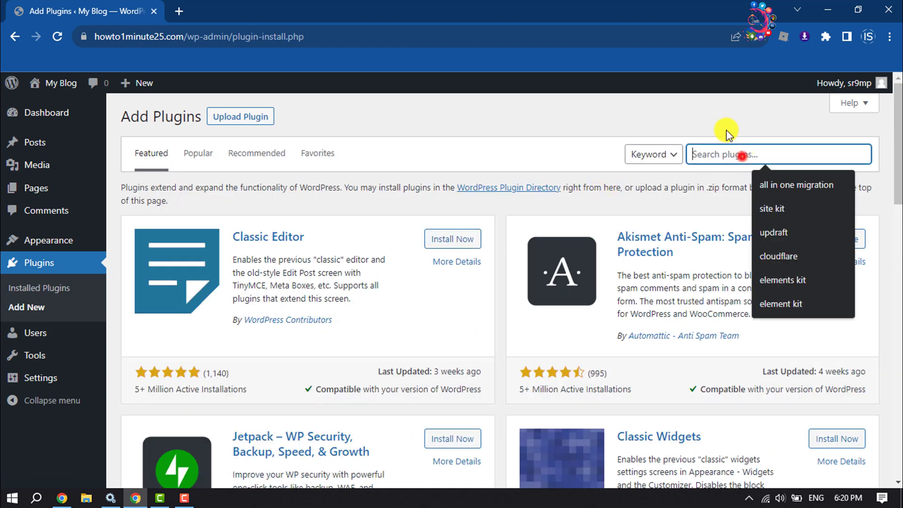
type("e")
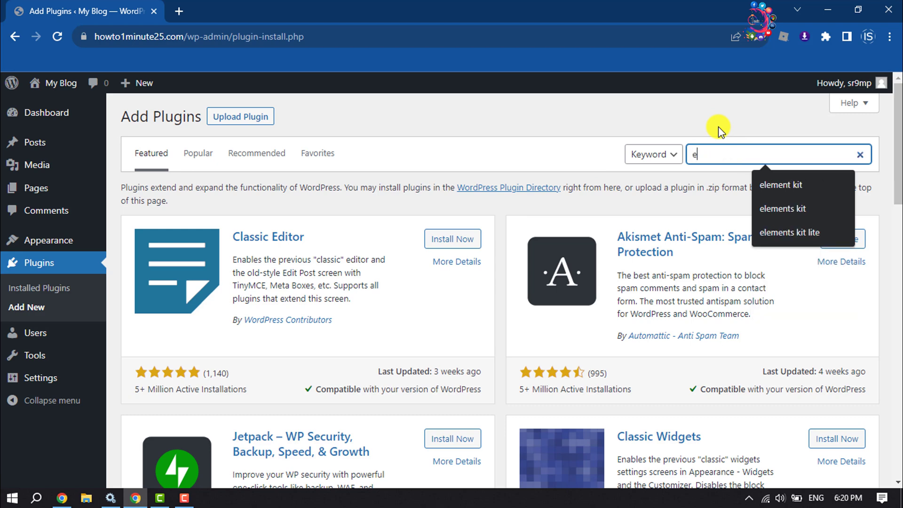
type("lementro")
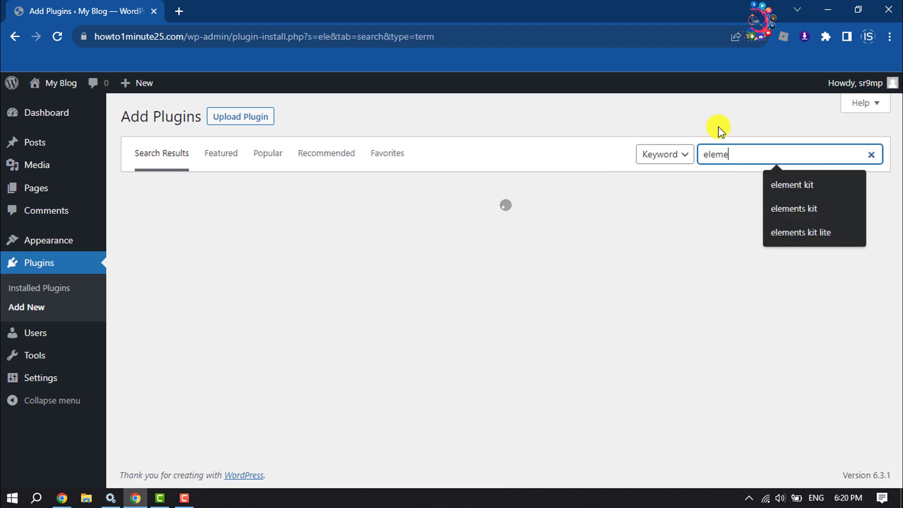
key("BackSpace")
key("BackSpace")
type("or")
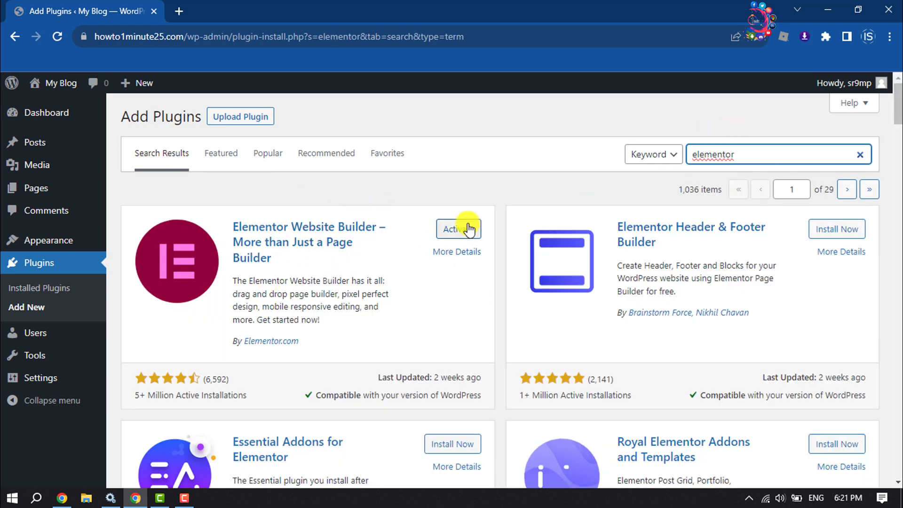
left_click(469, 230)
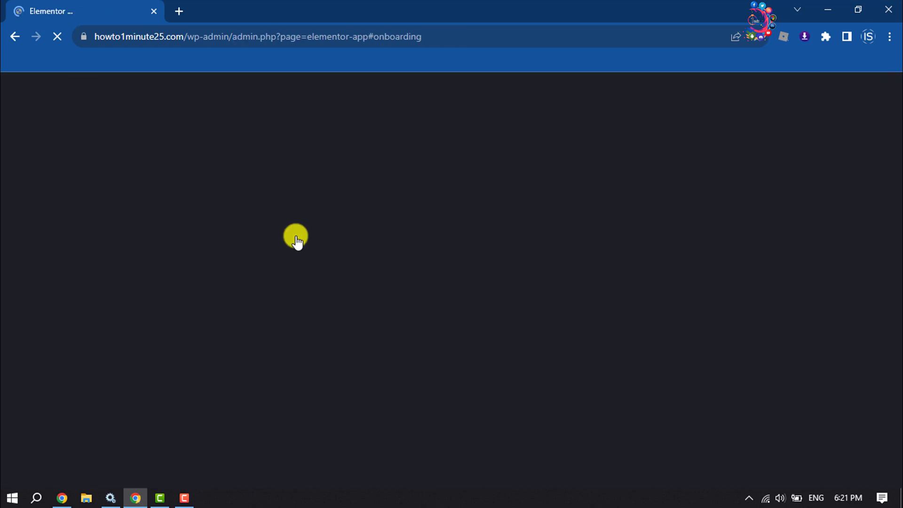
key("alt+Left")
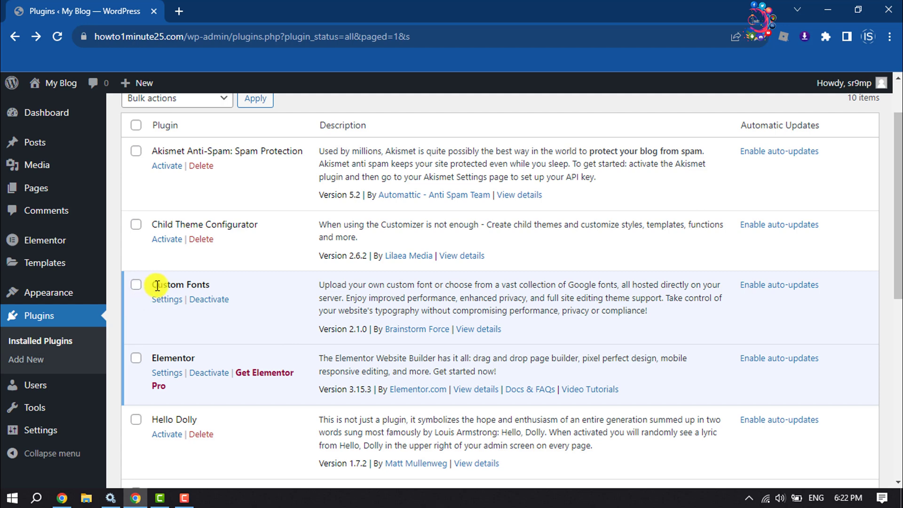
Step: Extract workday.zip in Downloads into a Workday folder, then return to the WordPress dashboard
left_click(216, 376)
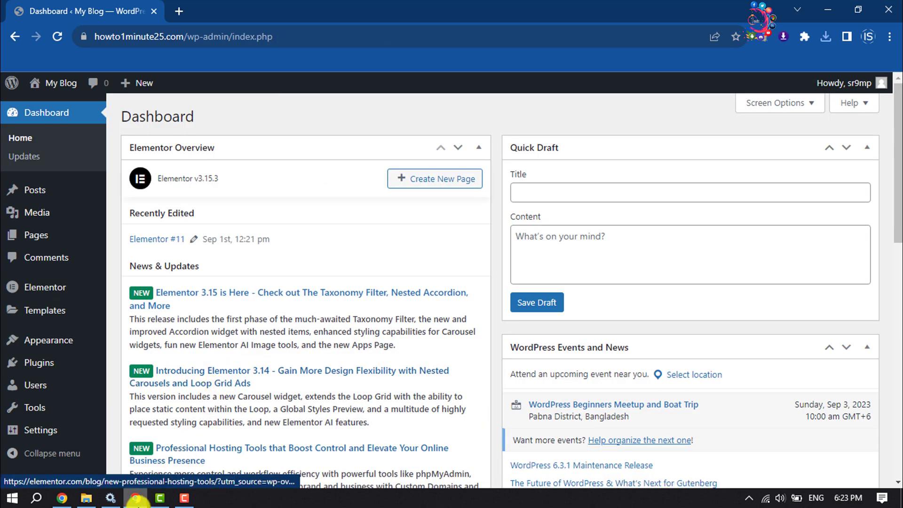
left_click(86, 500)
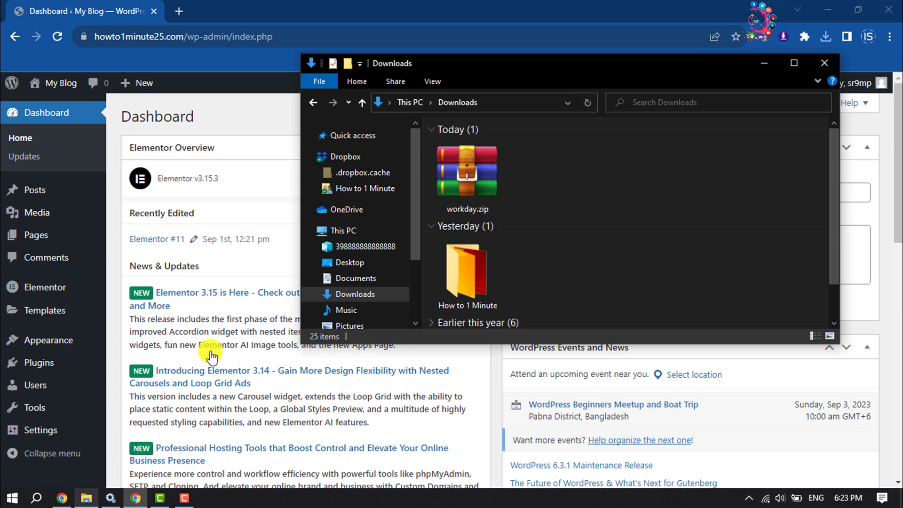
left_click(452, 191)
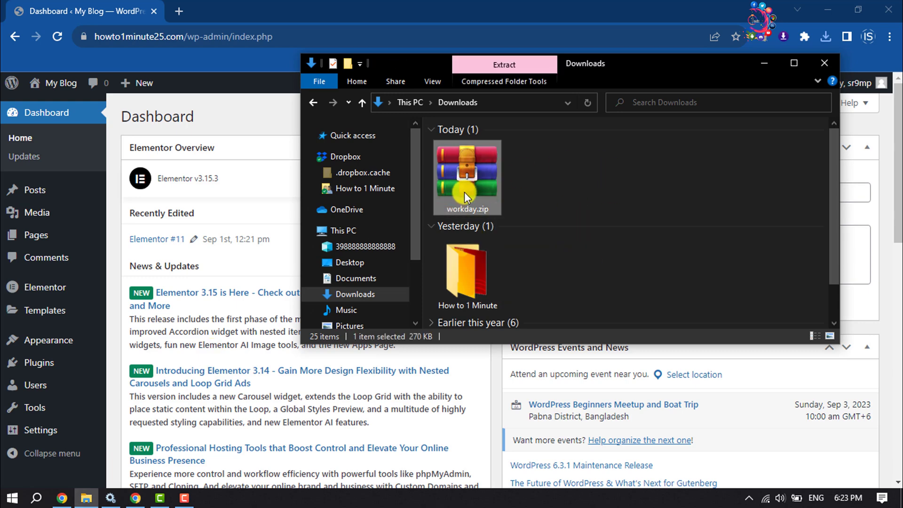
left_click_drag(464, 192, 501, 185)
right_click(469, 173)
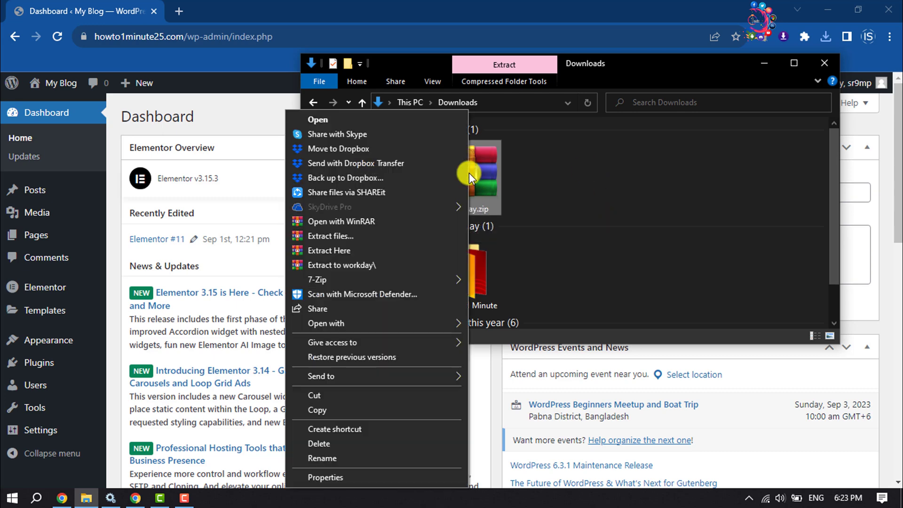
left_click(336, 252)
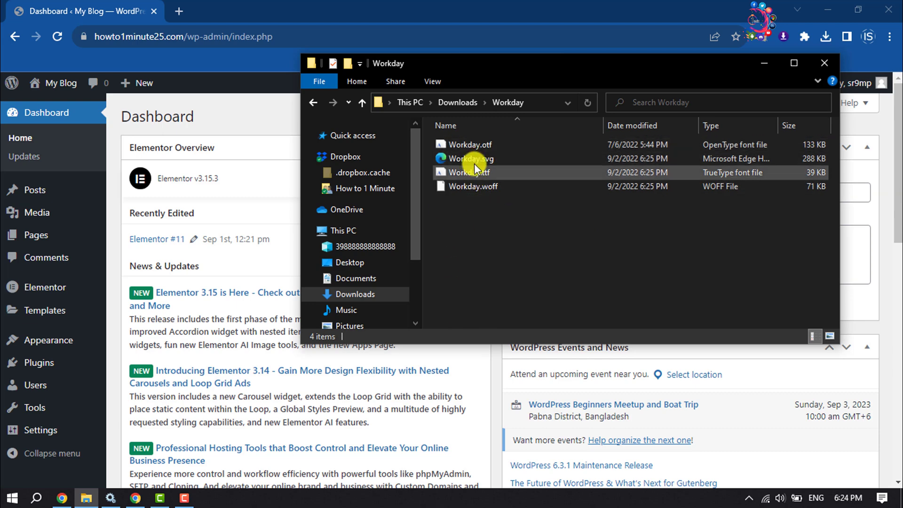
left_click(435, 4)
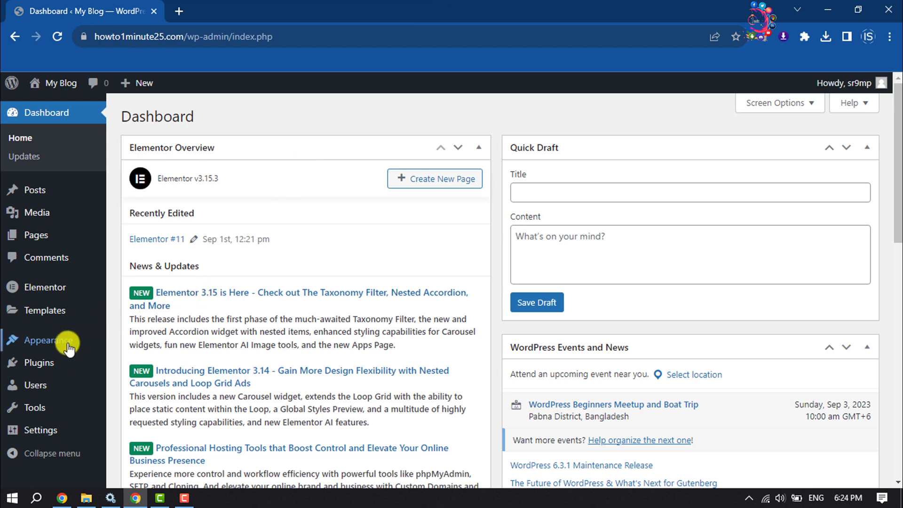
Step: Add a new font under Custom Fonts and name it Workday
mouse_move(69, 348)
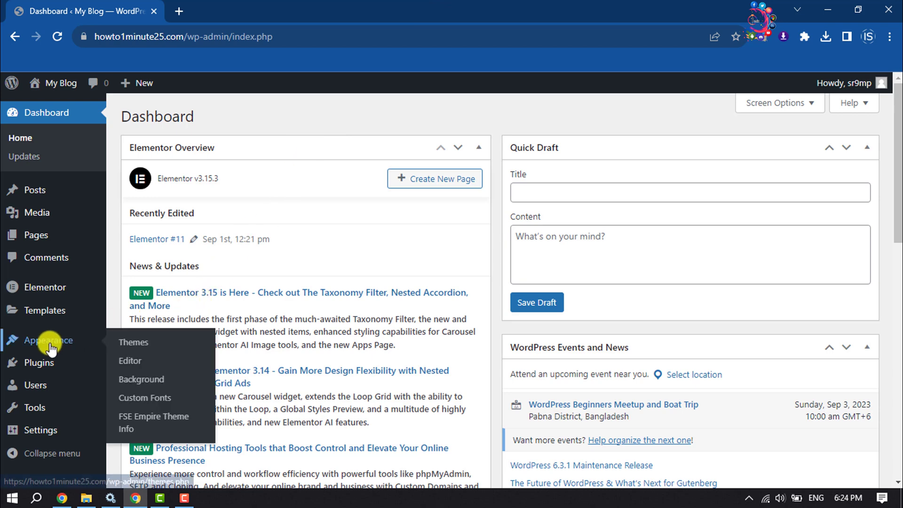
left_click(144, 400)
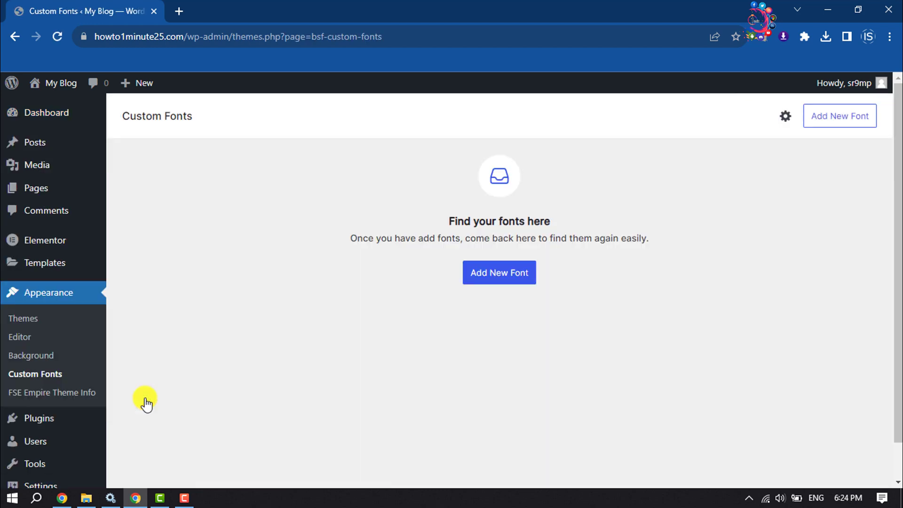
left_click(489, 278)
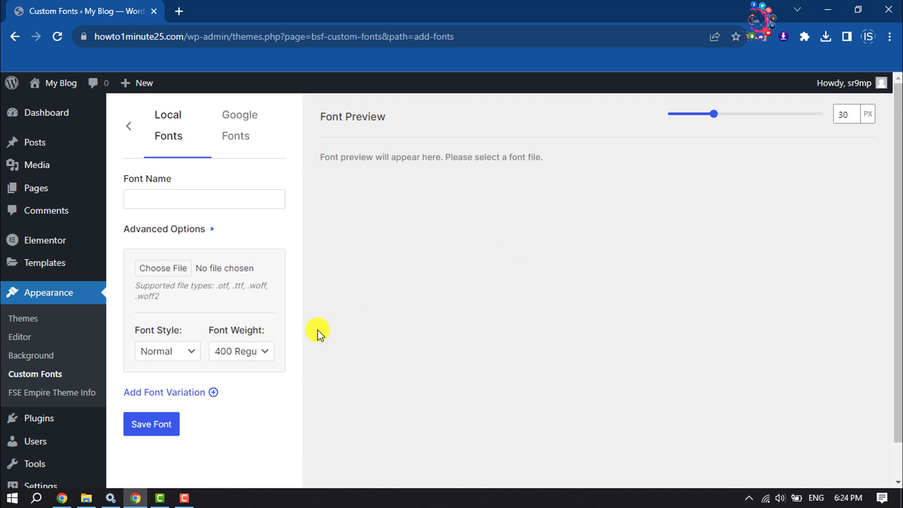
left_click(144, 199)
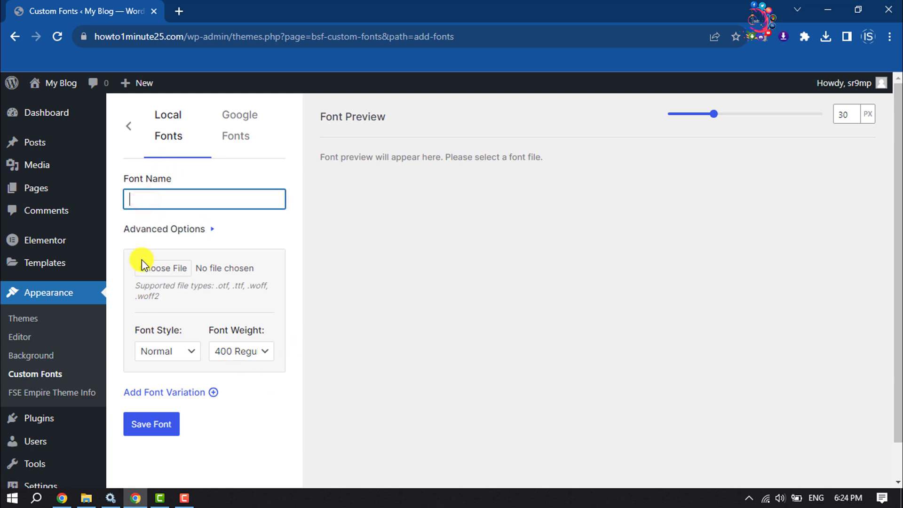
left_click(87, 497)
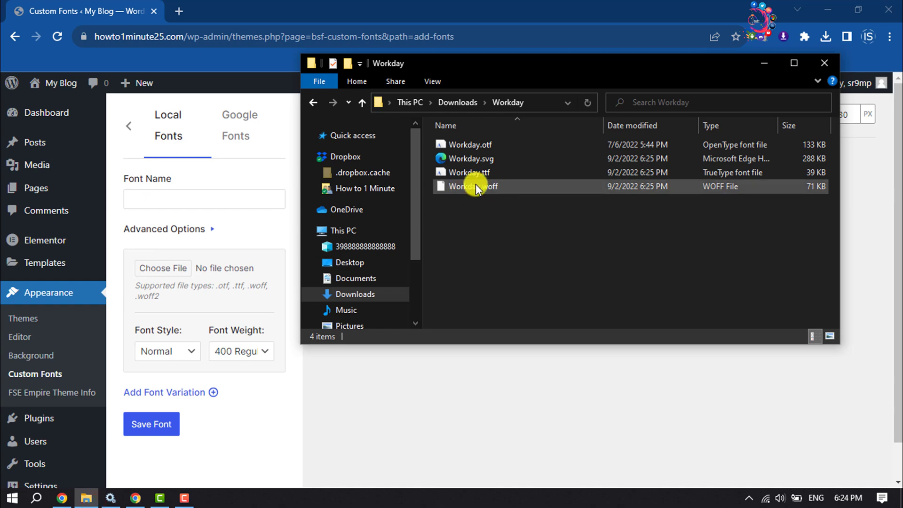
left_click(182, 195)
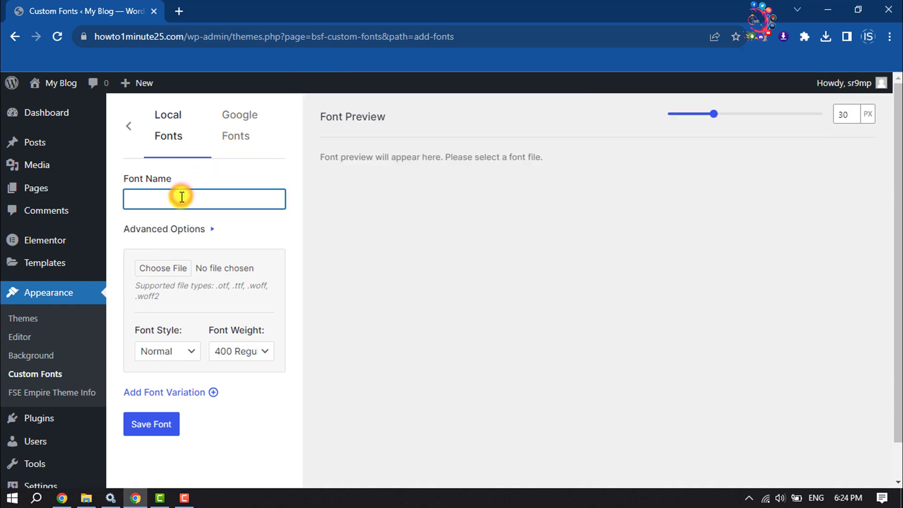
type("Workday")
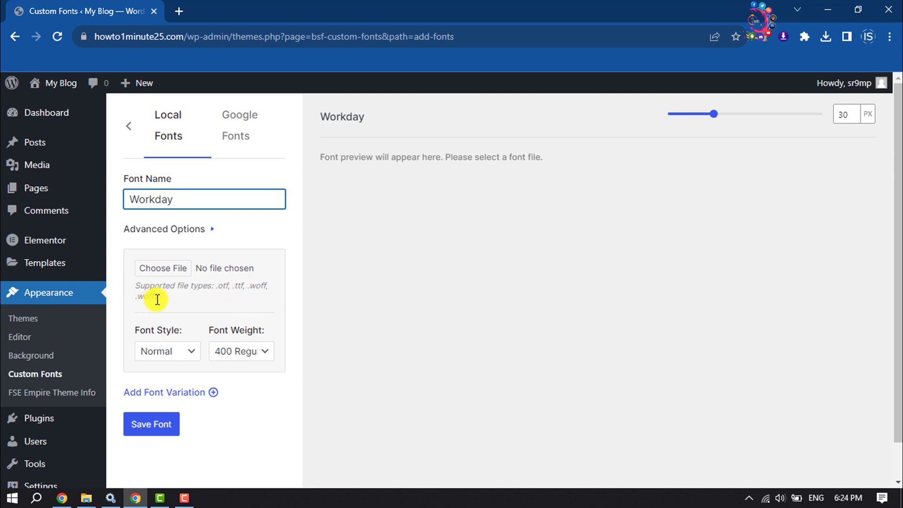
Step: Upload Workday.ttf and attach it to the Workday font with Use Font
left_click(170, 273)
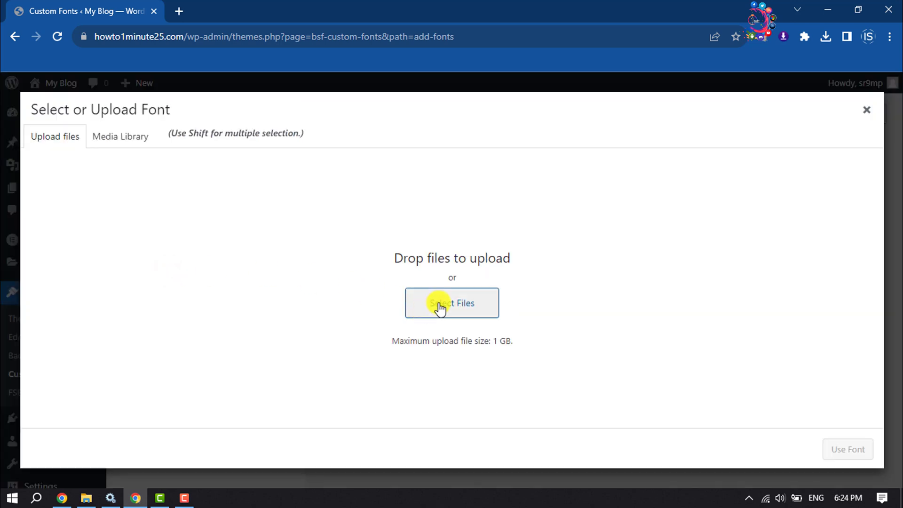
left_click(440, 307)
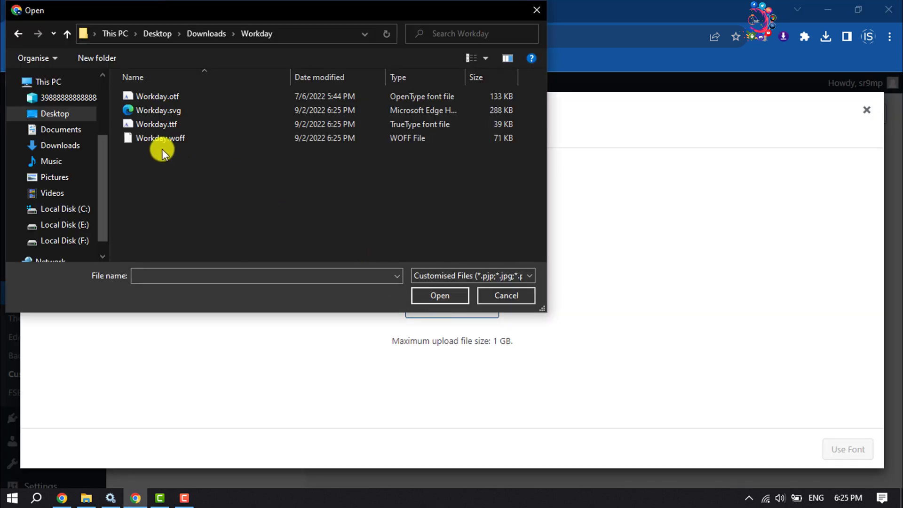
left_click(168, 128)
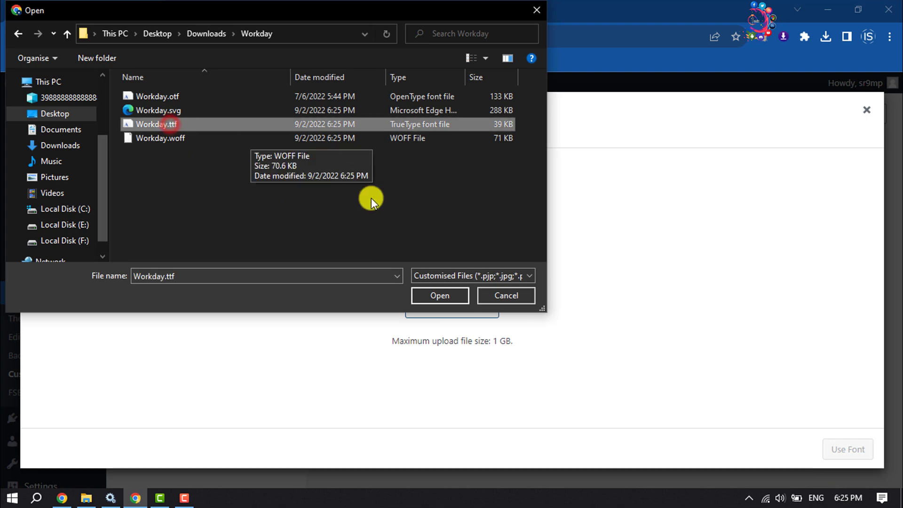
left_click(436, 293)
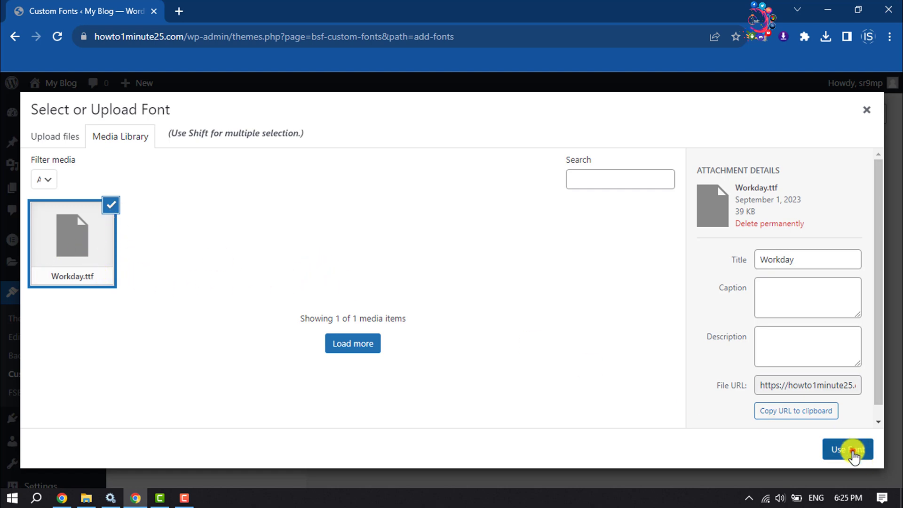
left_click(852, 450)
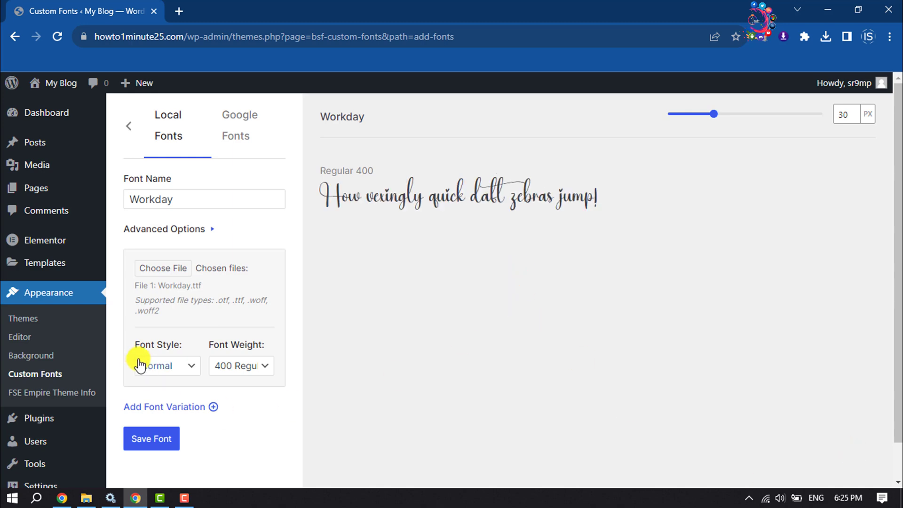
Step: Keep Normal style and 400 Regular weight, and save the Workday font
left_click(172, 369)
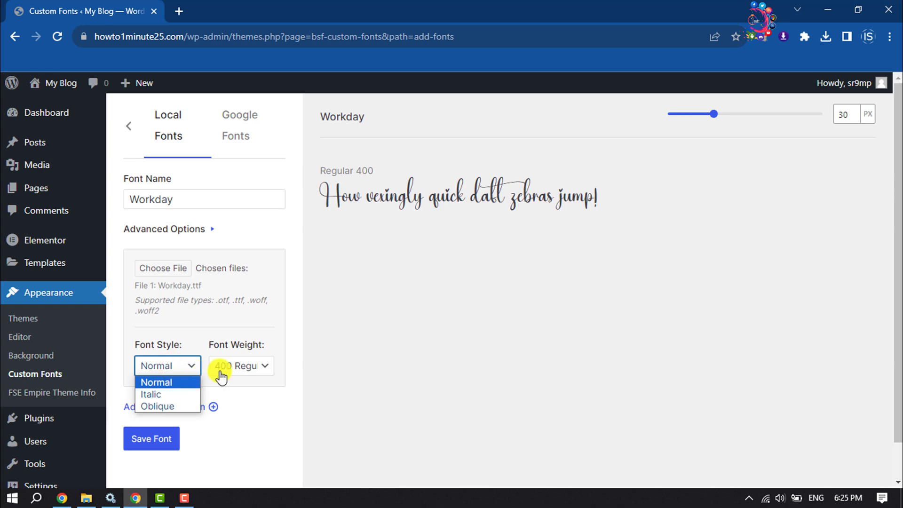
left_click(236, 370)
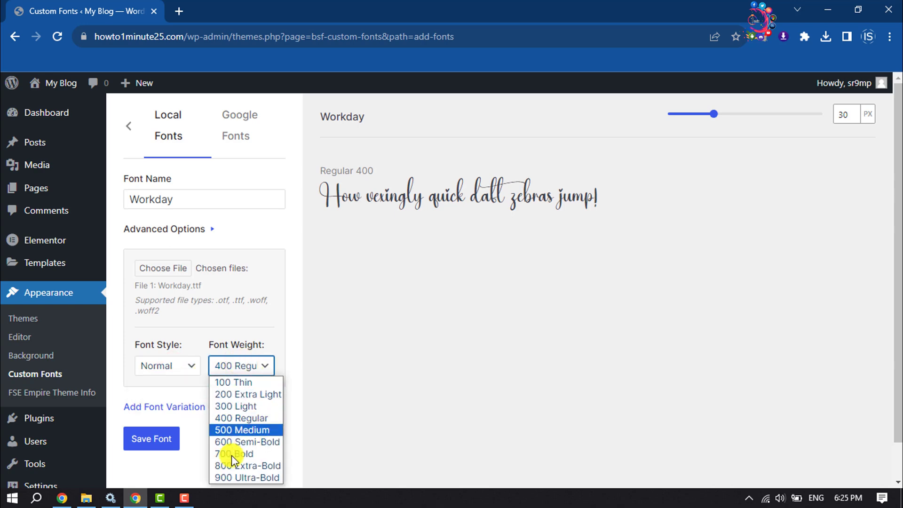
left_click(240, 329)
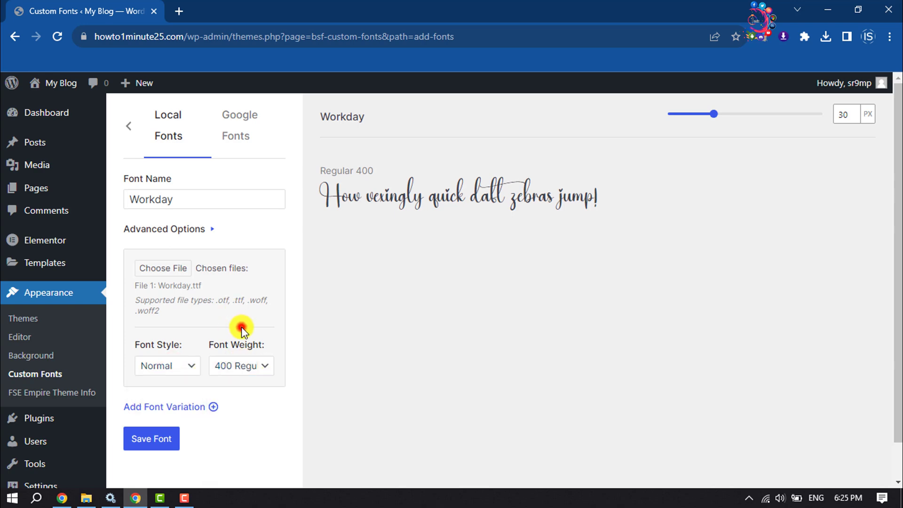
left_click(154, 445)
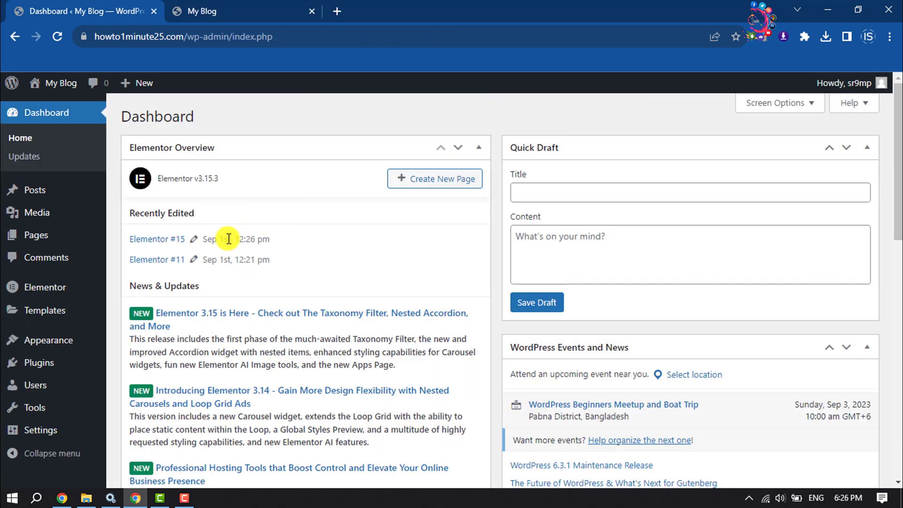
Step: Create the new page Elementor #17 from Elementor's Getting Started screen
mouse_move(38, 288)
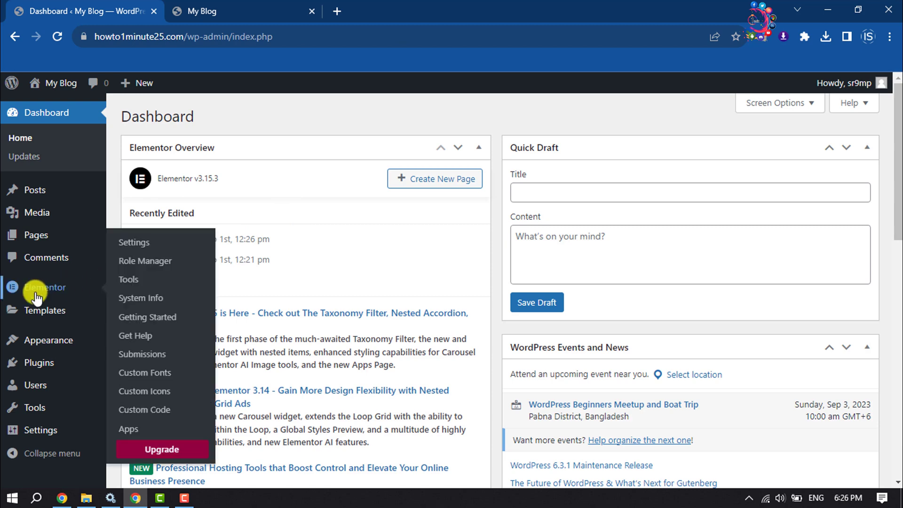
left_click(166, 324)
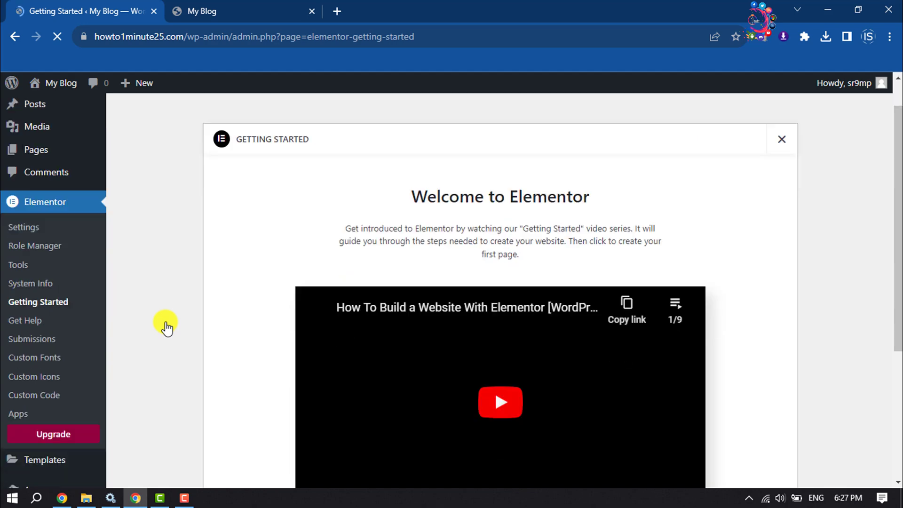
scroll(166, 323, "down", 5)
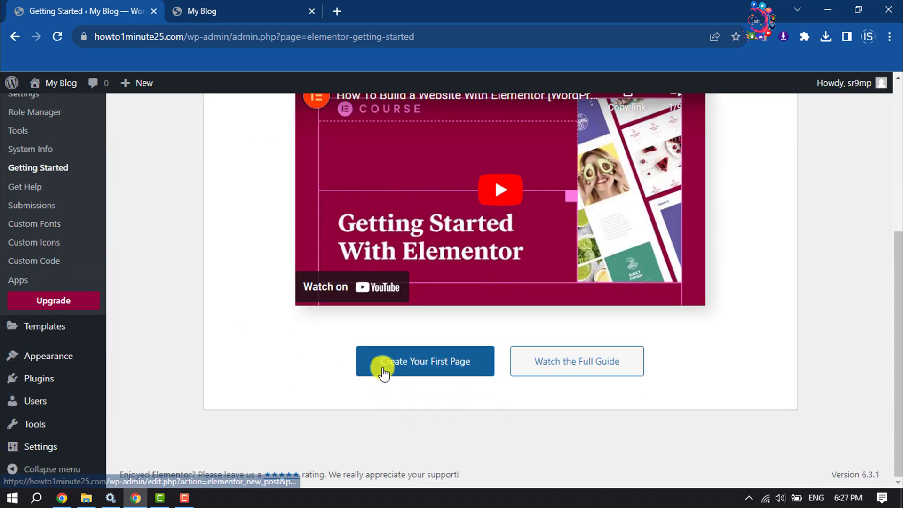
left_click(428, 372)
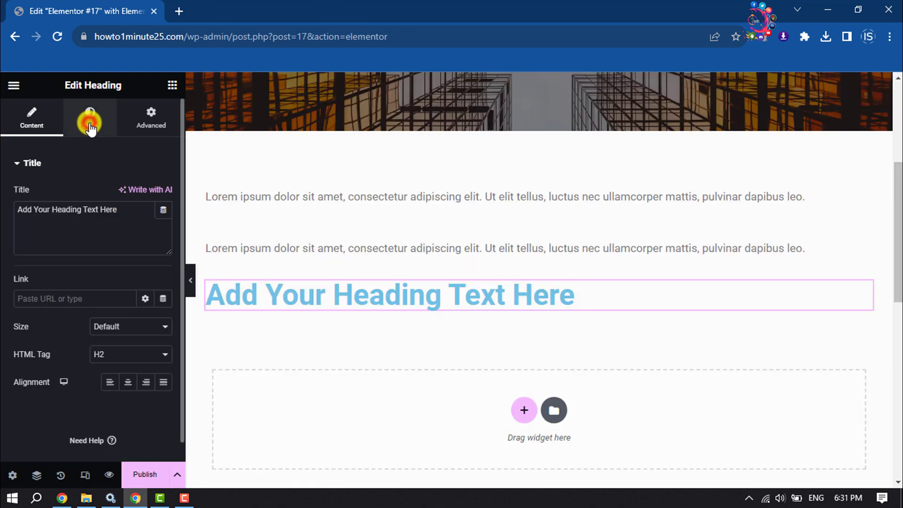
Step: Set the 'Add Your Heading Text Here' heading's typography font family to Workday
left_click(90, 123)
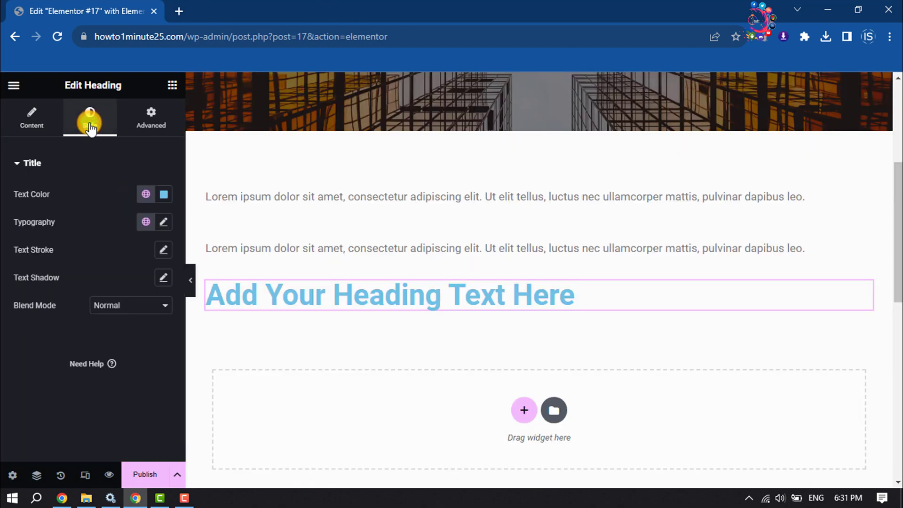
left_click(165, 221)
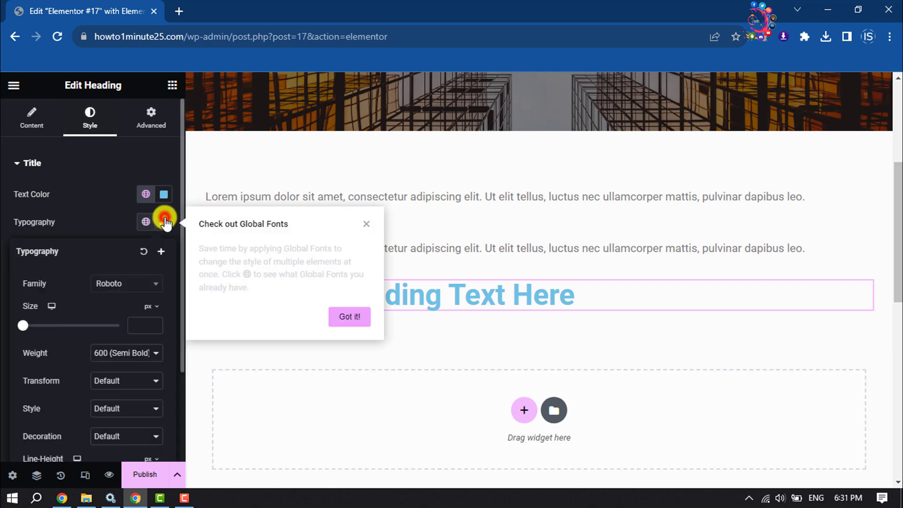
left_click(133, 285)
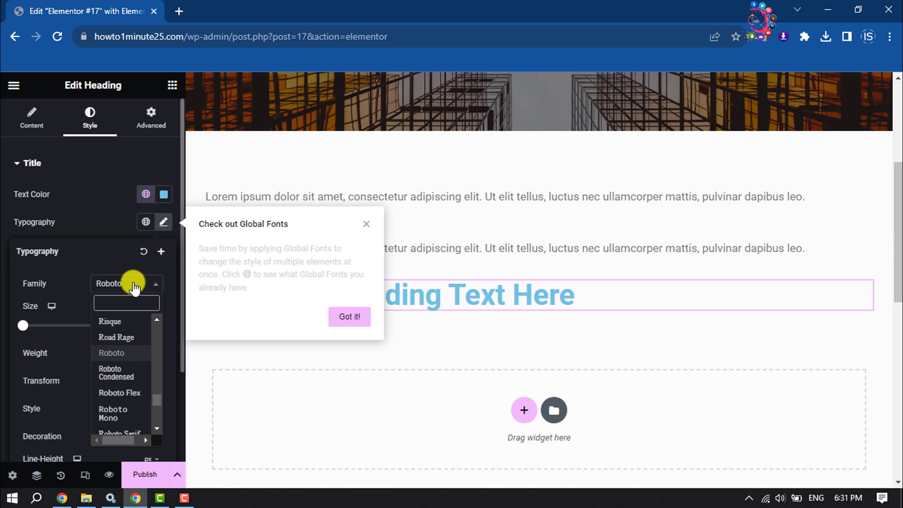
left_click(127, 303)
type("w")
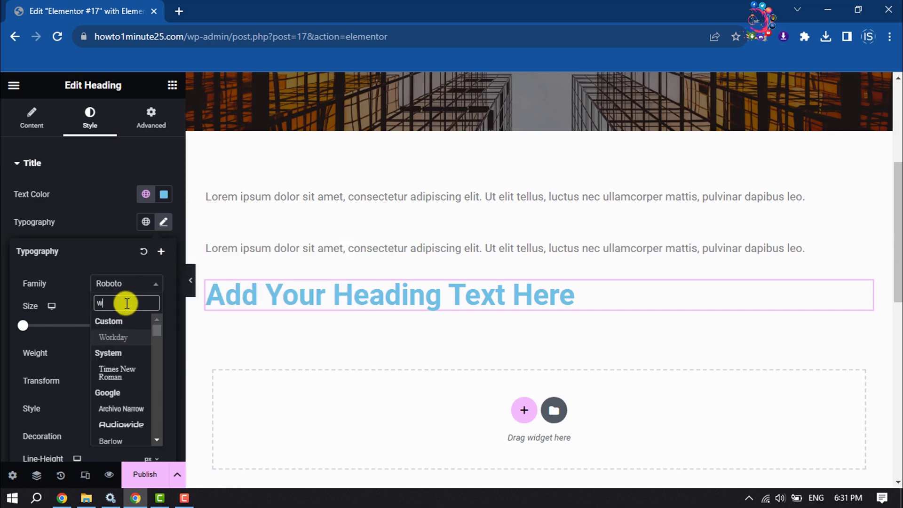
type("ork")
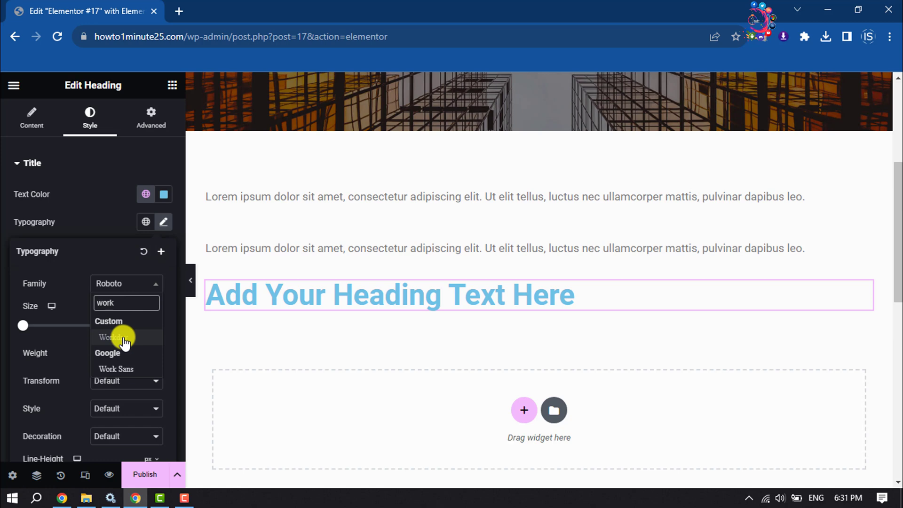
left_click(123, 338)
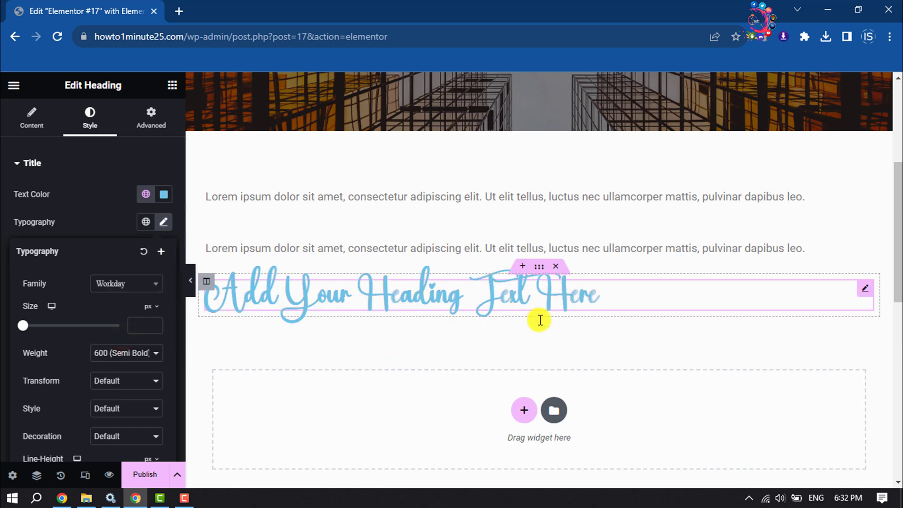
mouse_move(404, 196)
left_mouse_down()
mouse_move(448, 258)
mouse_move(501, 297)
left_mouse_up()
left_click(566, 308)
Step: Set the first Lorem ipsum text block's typography font family to Workday
scroll(420, 375, "up", 3)
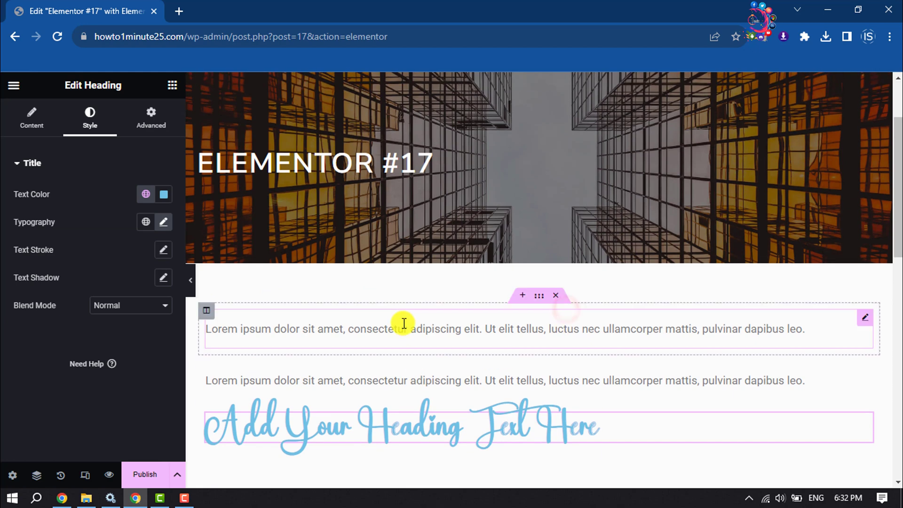
left_click(404, 323)
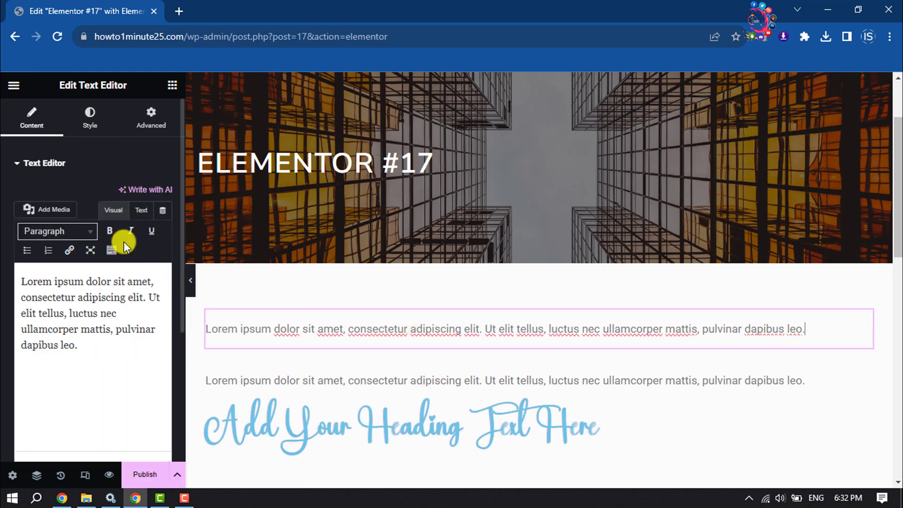
left_click(95, 123)
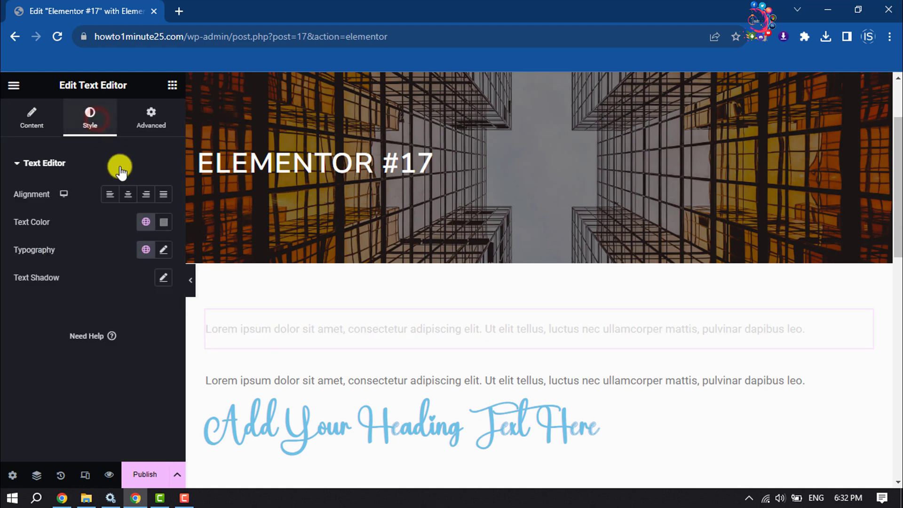
left_click(163, 250)
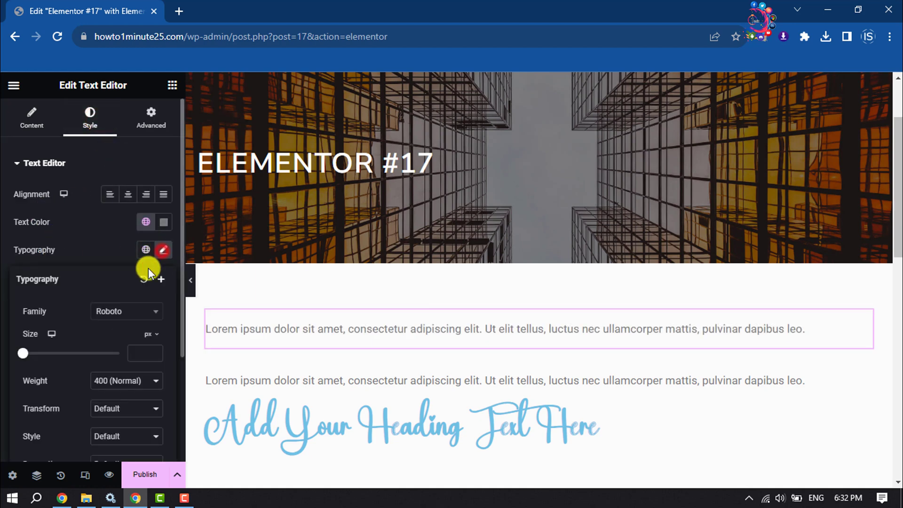
left_click(111, 313)
type("w")
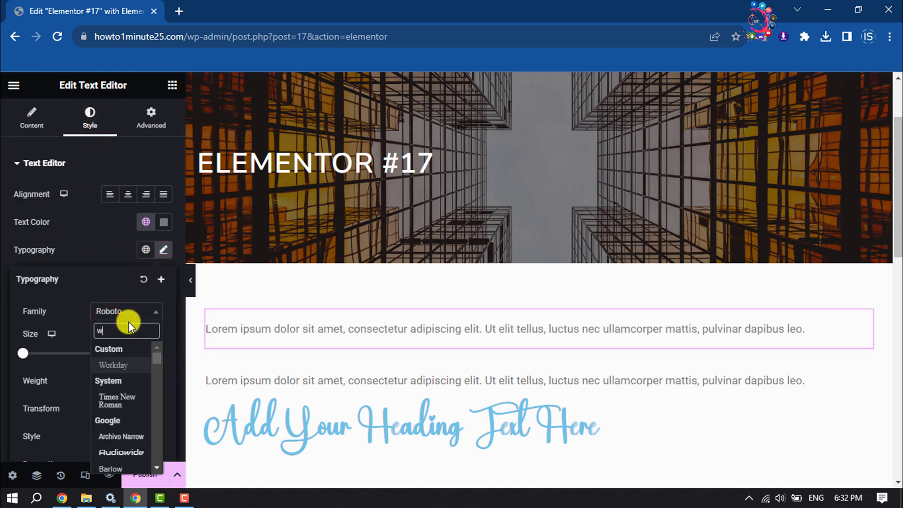
type("i")
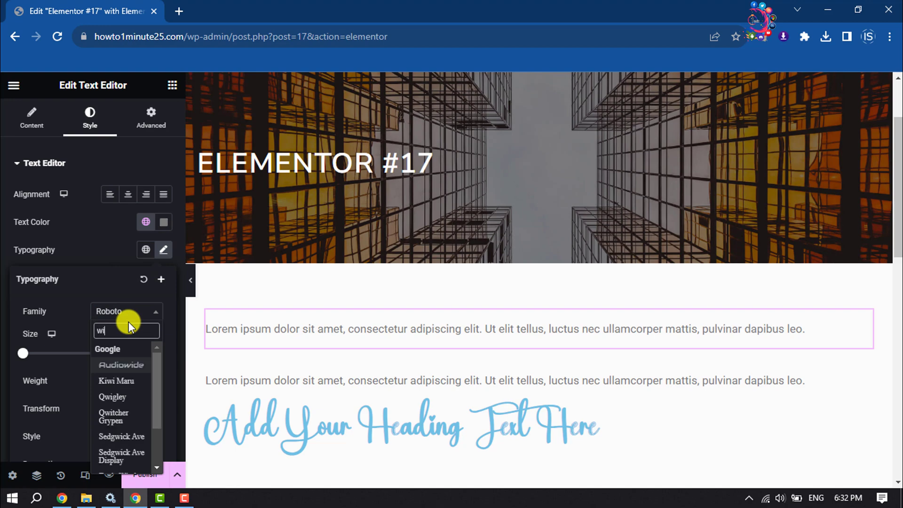
key("BackSpace")
left_click(134, 366)
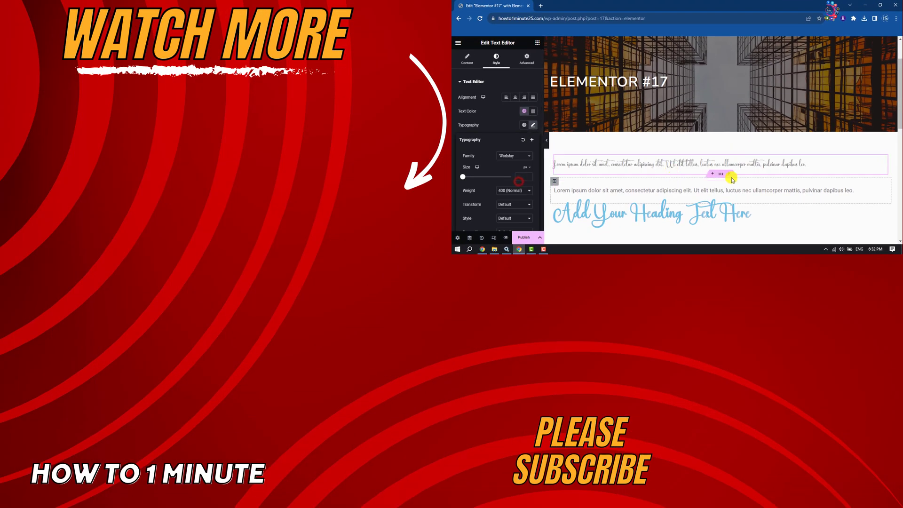
left_click(821, 140)
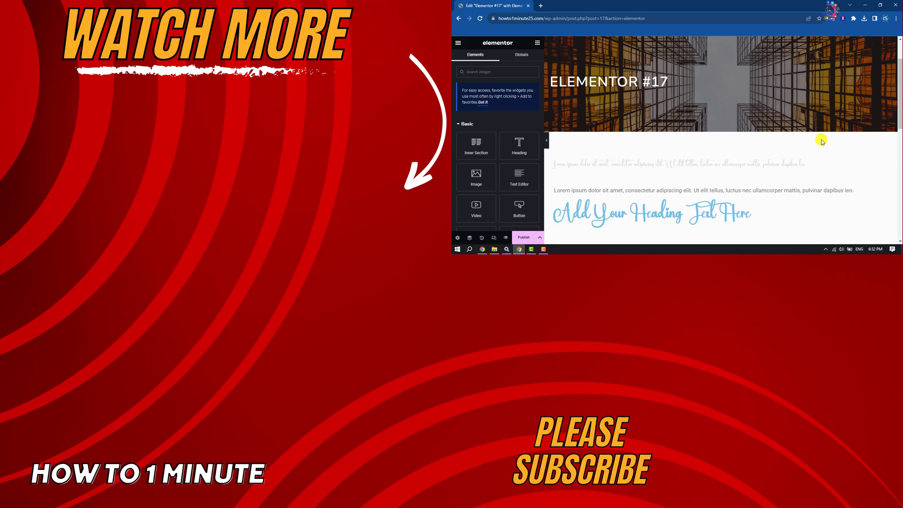